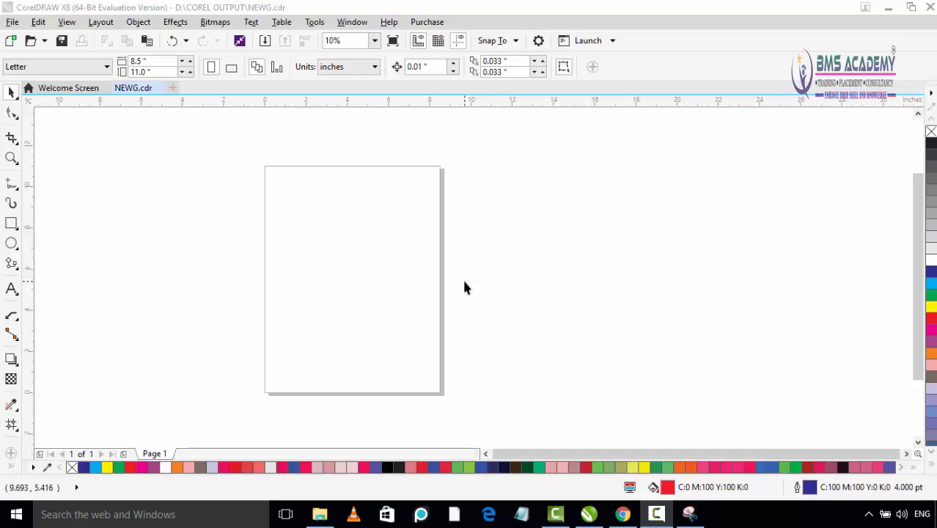
# - Import PICIMP.PNG from the COREL OUTPUT folder and place it near the page's upper-left corner, about 15.1 by 7.36 inches
pyautogui.click(12, 22)
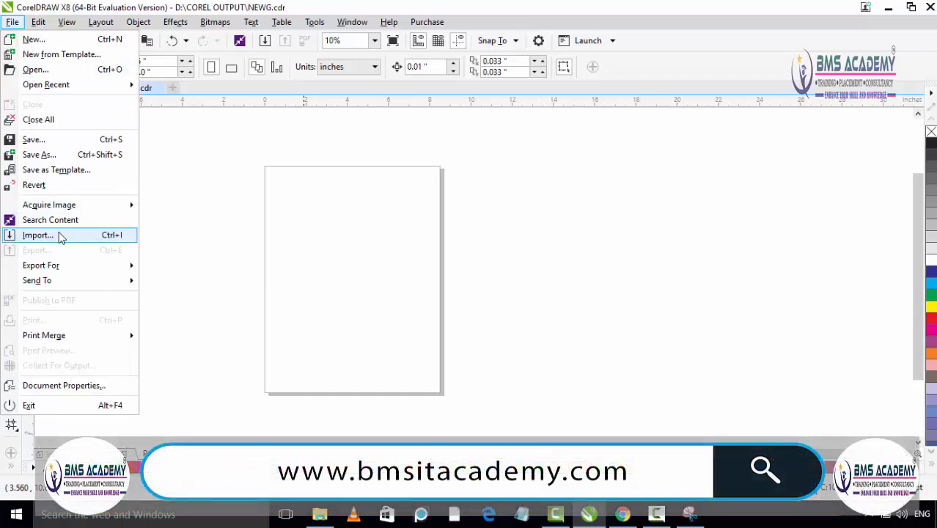
pyautogui.press('Return')
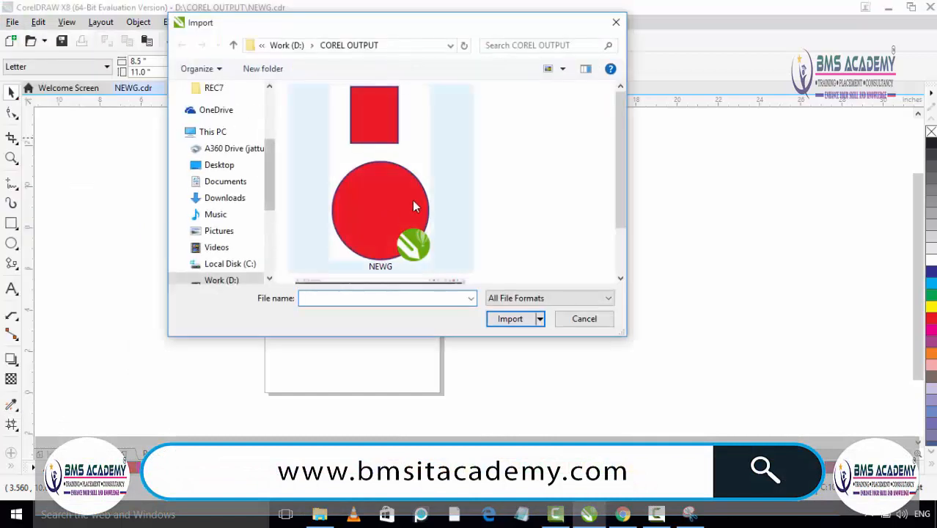
pyautogui.scroll(-3, 412, 201)
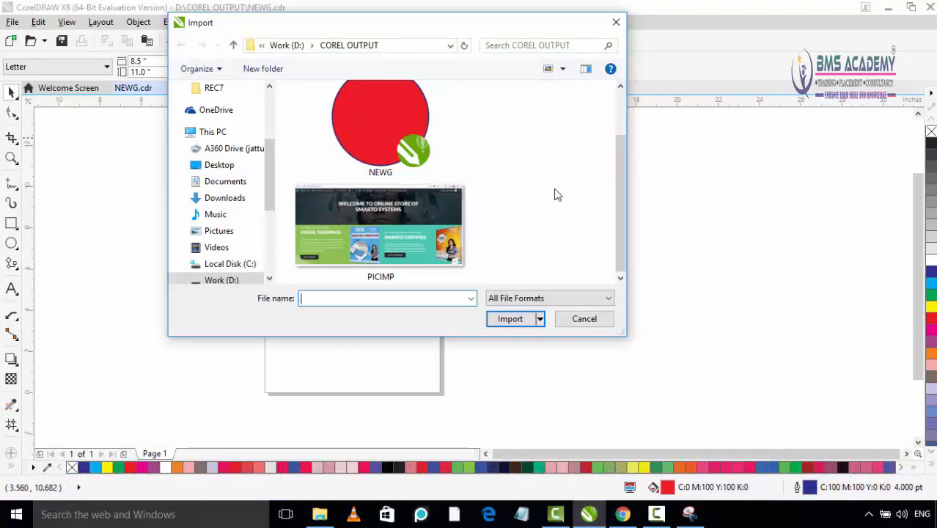
pyautogui.click(403, 228)
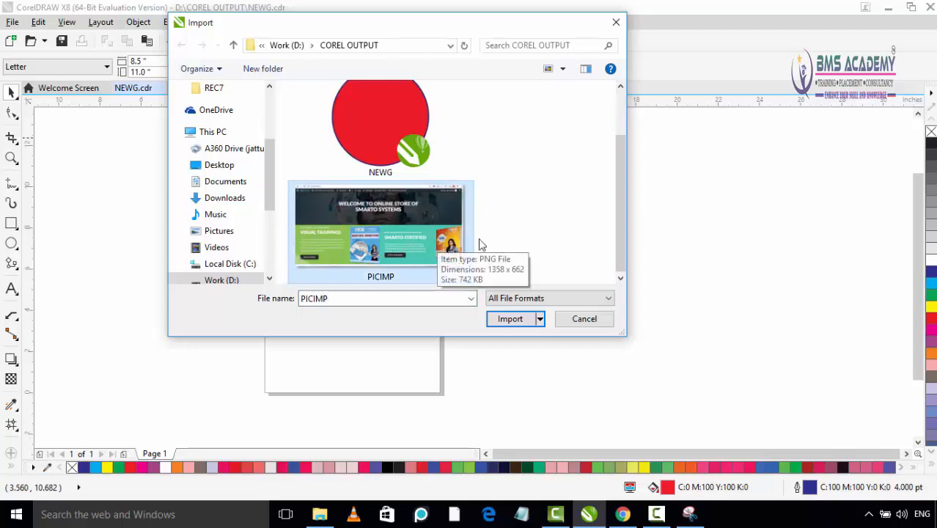
pyautogui.click(517, 321)
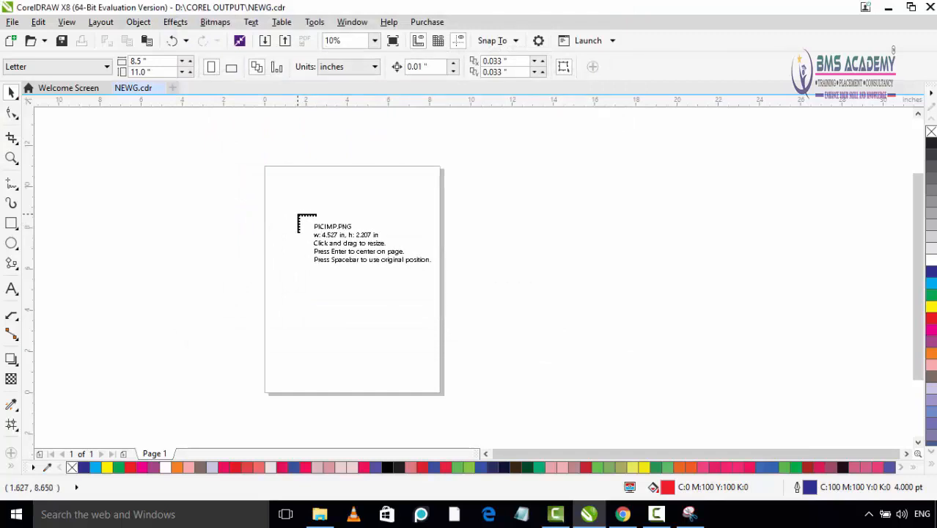
pyautogui.moveTo(272, 175); pyautogui.dragTo(596, 377)
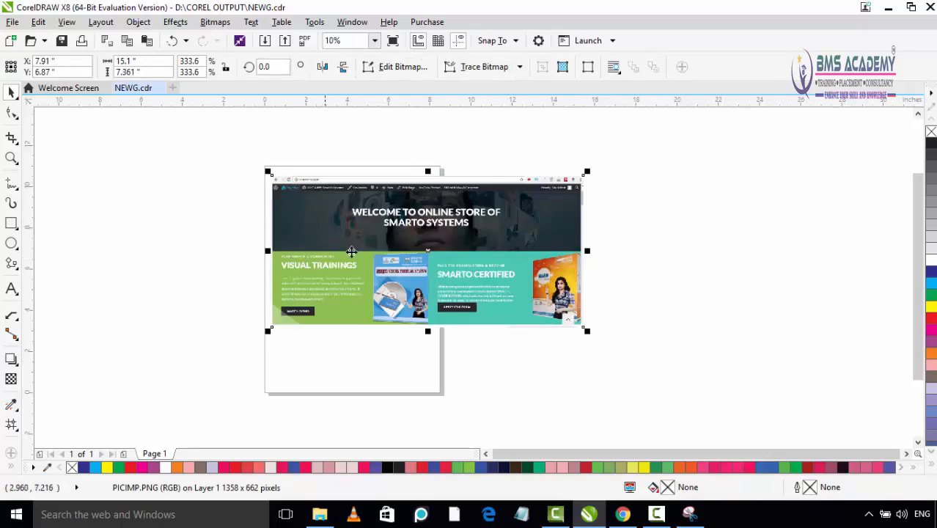
# - Move the imported picture leftward so that it overhangs both sides of the page, and deselect it
pyautogui.scroll(2, 389, 253)
pyautogui.scroll(-2, 400, 257)
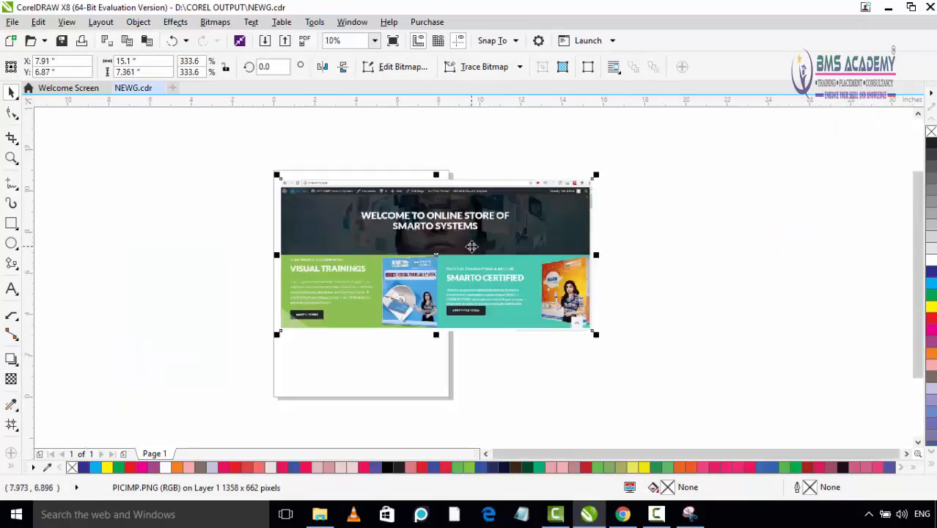
pyautogui.moveTo(472, 247); pyautogui.dragTo(422, 244)
pyautogui.click(634, 231)
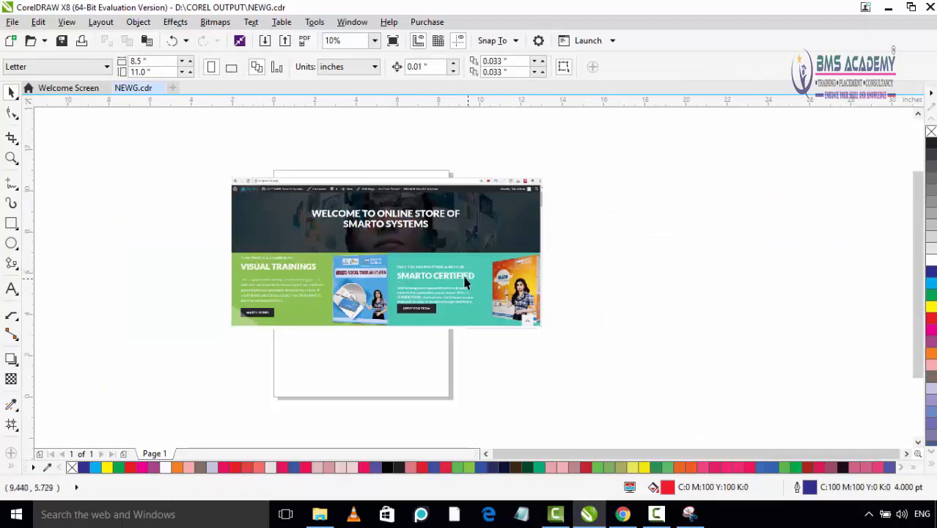
# - Crop the picture to its green VISUAL TRAININGS panel, about 8.0 by 3.7 inches, including the blue product cover
pyautogui.click(13, 139)
pyautogui.moveTo(241, 257); pyautogui.dragTo(396, 328)
pyautogui.doubleClick(343, 290)
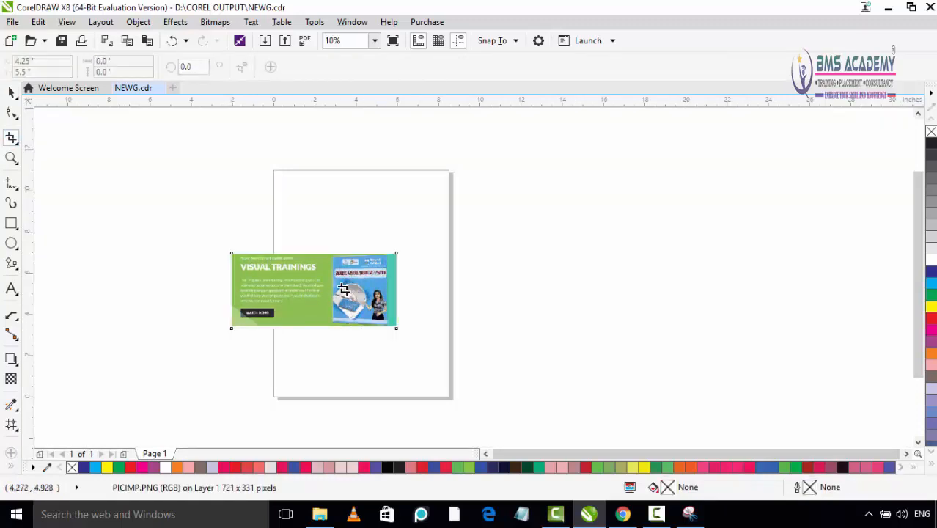
# - Move the cropped picture inside the page along its upper edge and deselect it
pyautogui.click(11, 92)
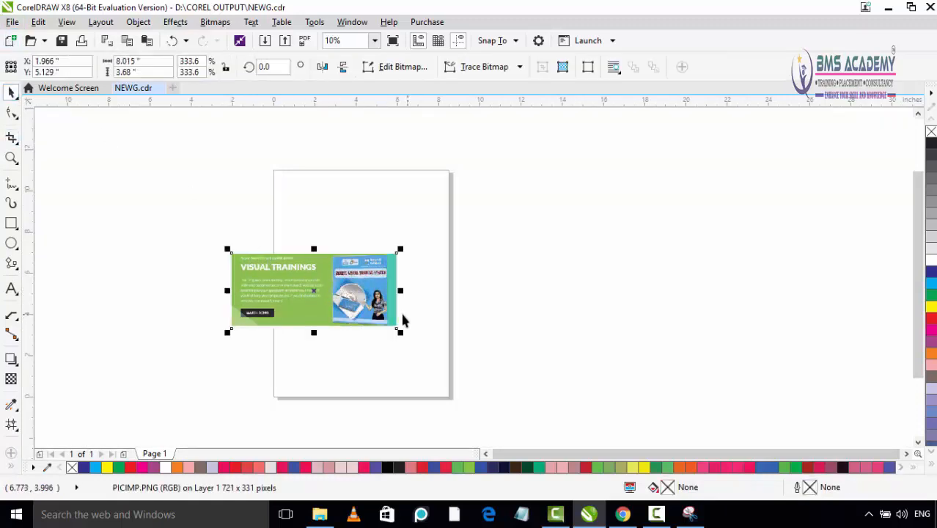
pyautogui.moveTo(333, 298); pyautogui.dragTo(388, 226)
pyautogui.click(543, 244)
pyautogui.click(507, 235)
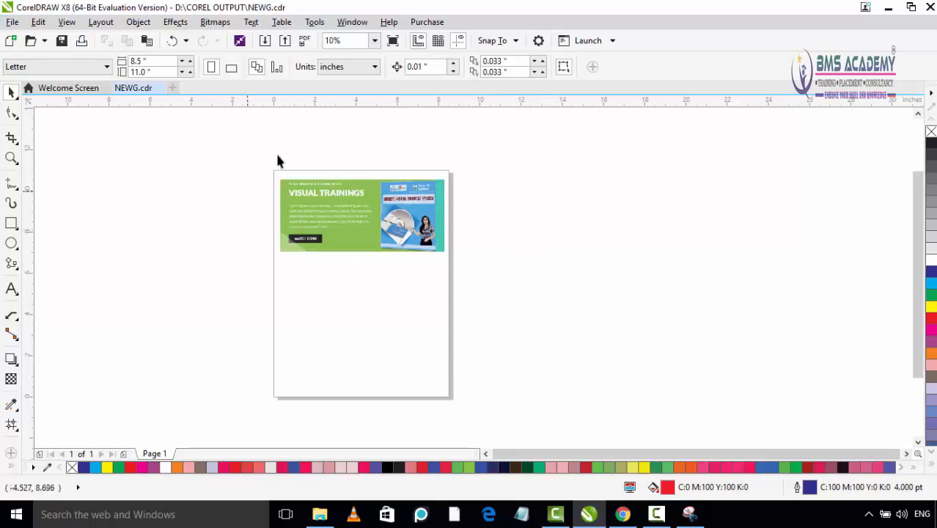
# - Start exporting the drawing with PNG - Portable Network Graphics as the file type
pyautogui.click(12, 22)
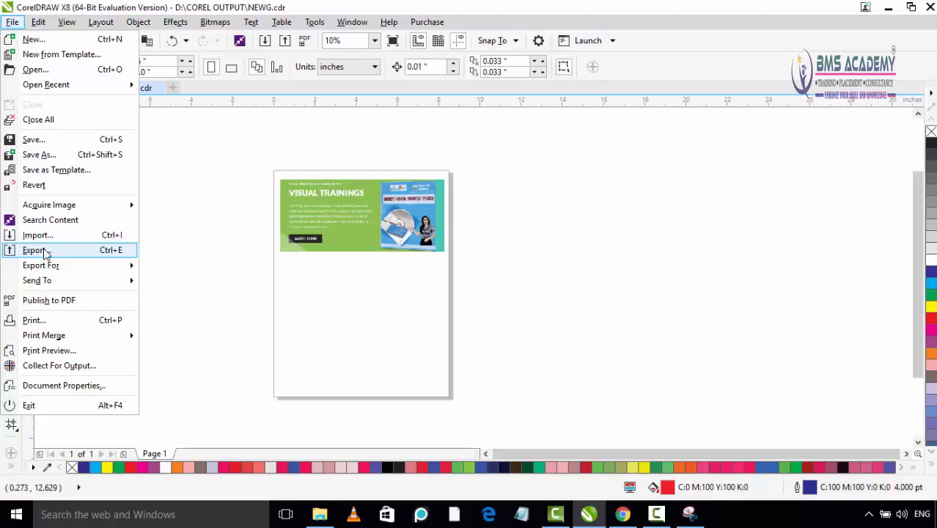
pyautogui.click(46, 252)
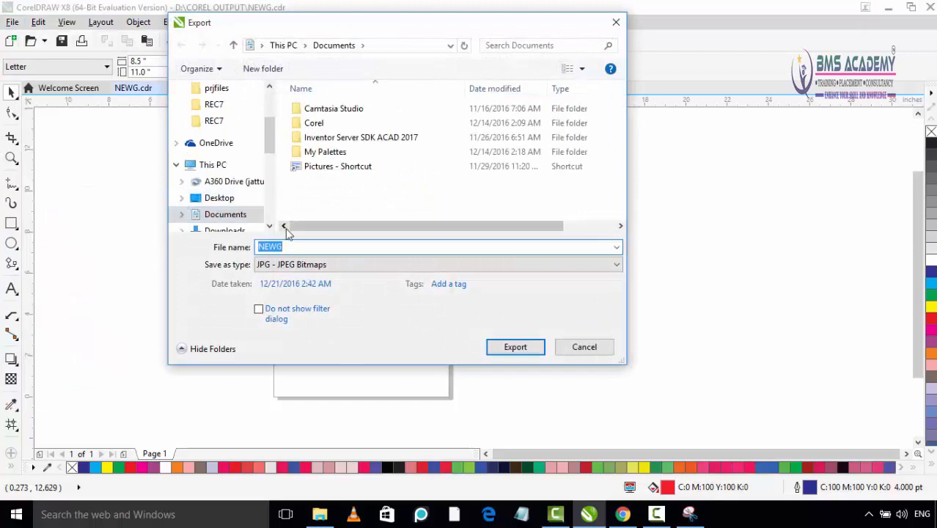
pyautogui.click(304, 265)
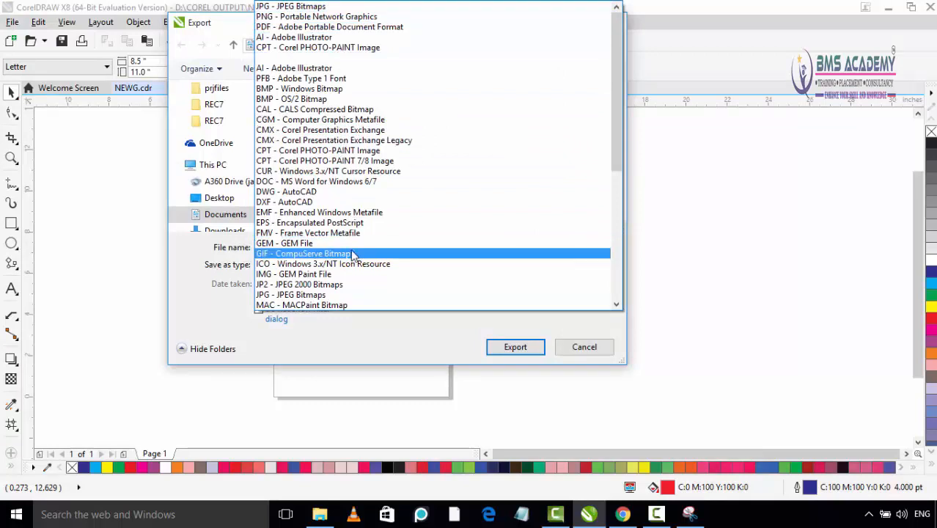
pyautogui.click(293, 18)
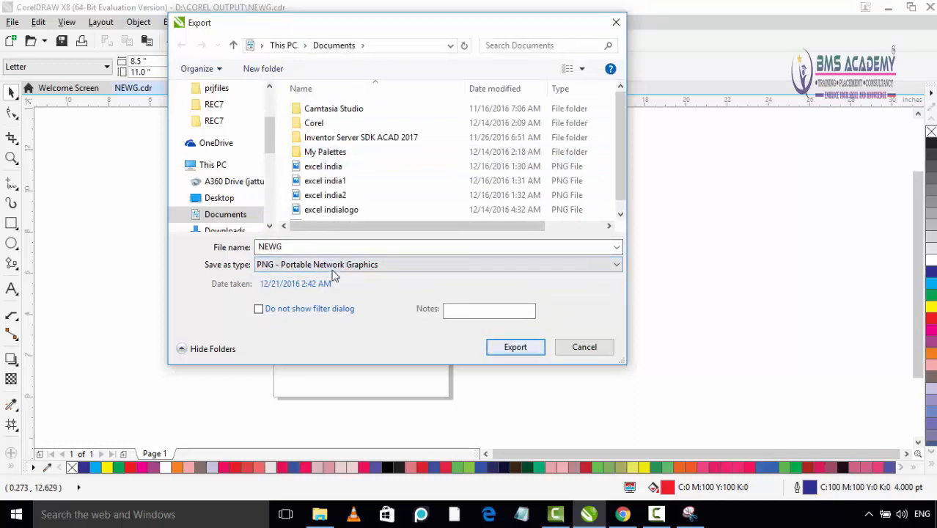
# - Set the export destination to the COREL OUTPUT folder on Work (D:), name the file NEW2, and proceed to the PNG settings
pyautogui.click(293, 245)
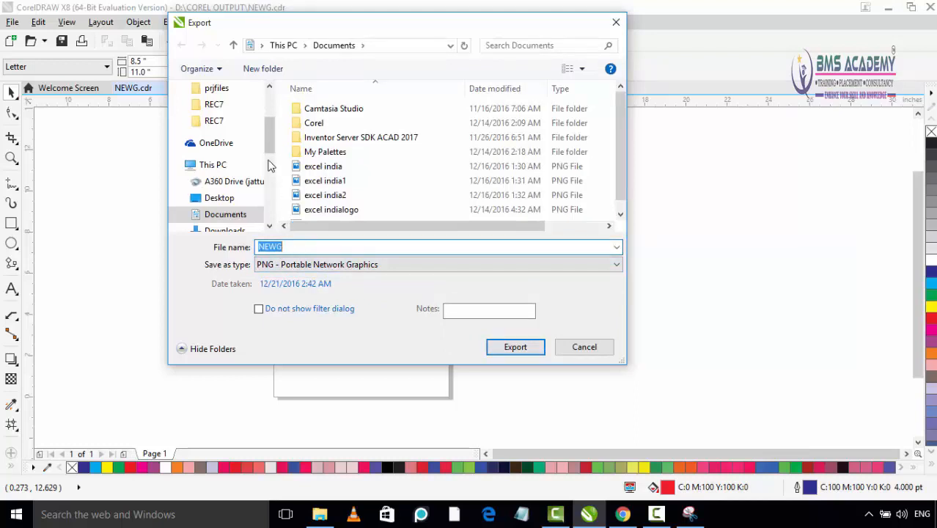
pyautogui.moveTo(269, 146); pyautogui.dragTo(268, 178)
pyautogui.click(227, 188)
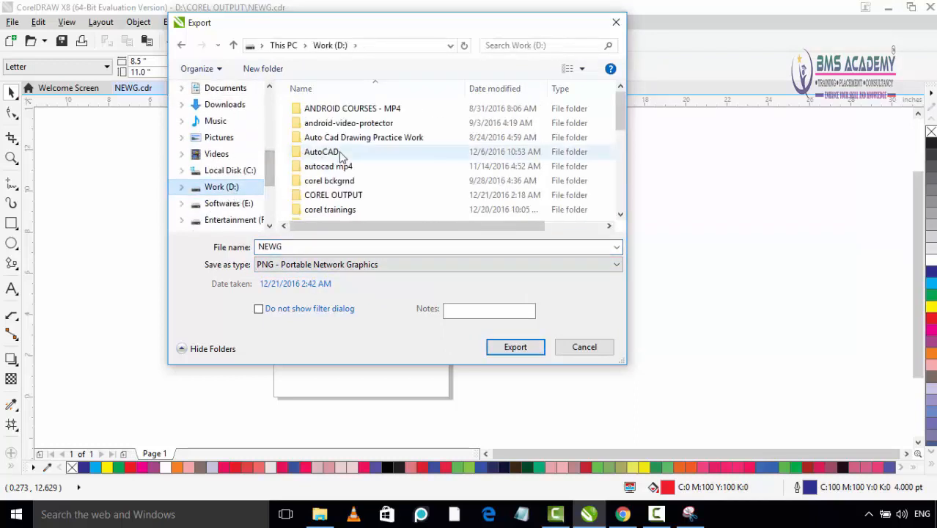
pyautogui.doubleClick(336, 199)
pyautogui.click(304, 248)
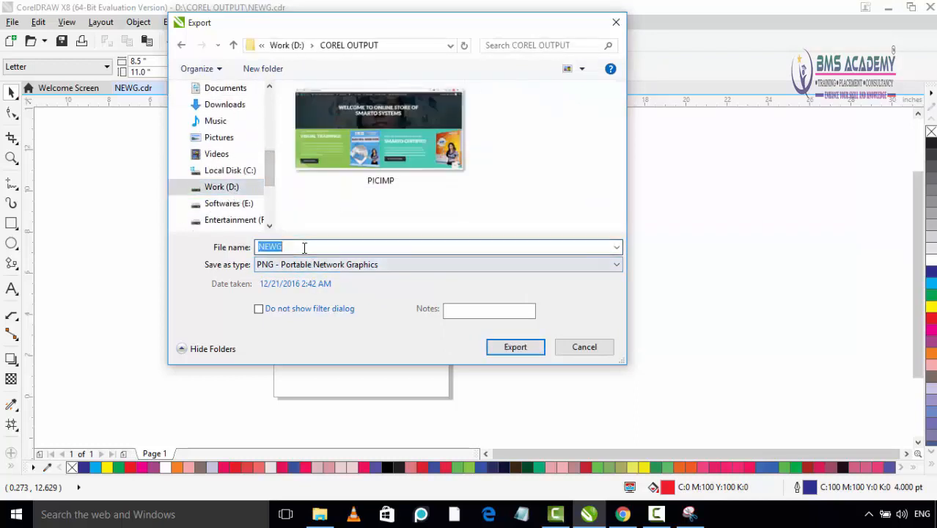
pyautogui.write('NEW2')
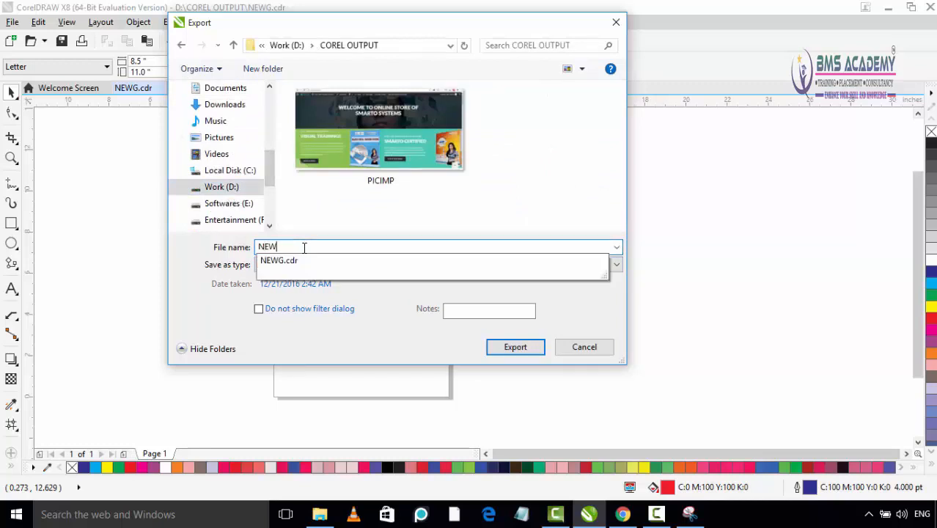
pyautogui.click(503, 347)
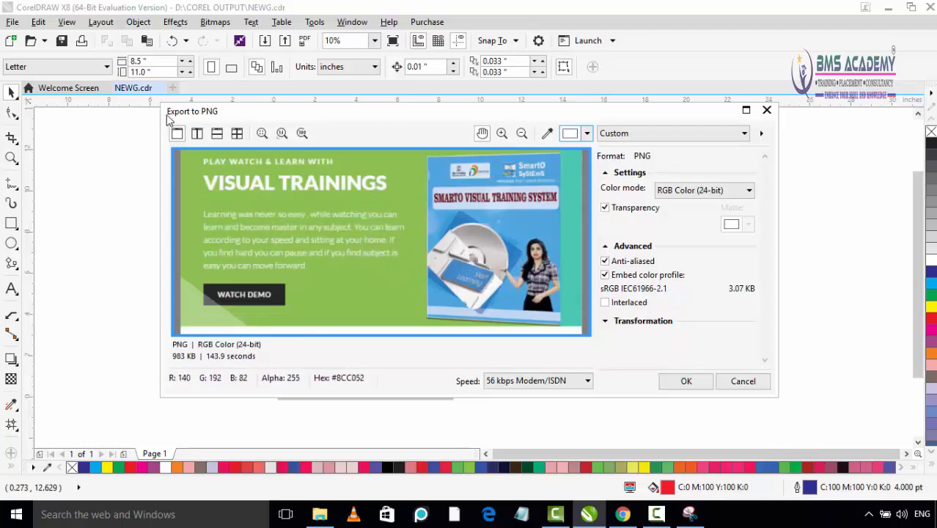
# - Compare the PNG export in two vertical, two horizontal and four previews, select the second preview, and return to a single preview
pyautogui.click(197, 135)
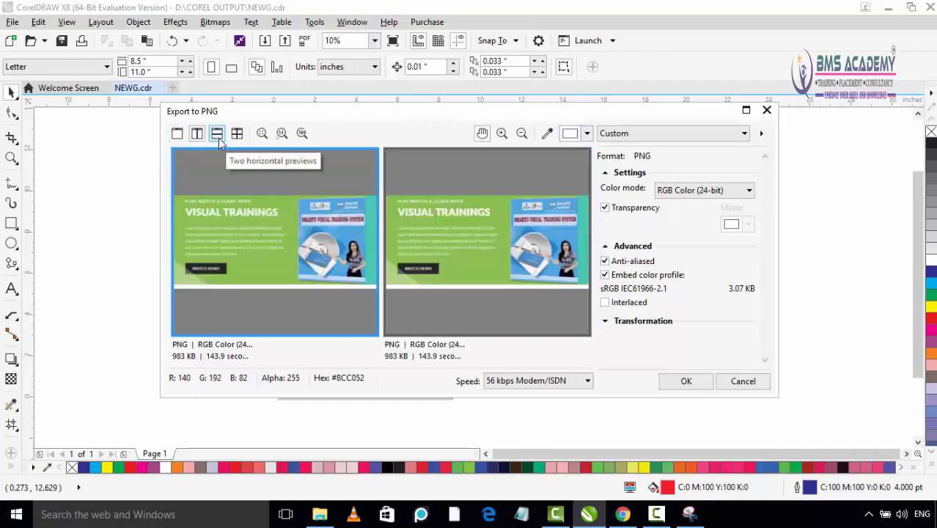
pyautogui.click(217, 135)
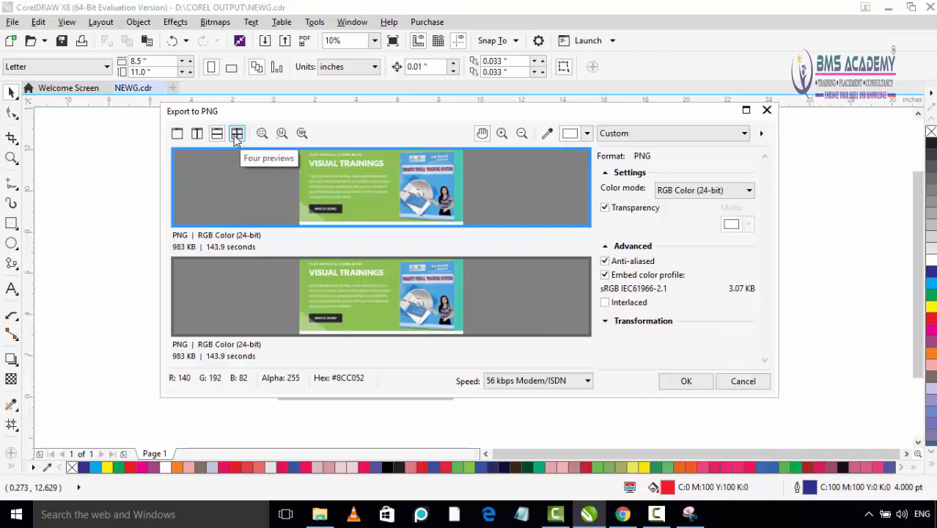
pyautogui.click(237, 135)
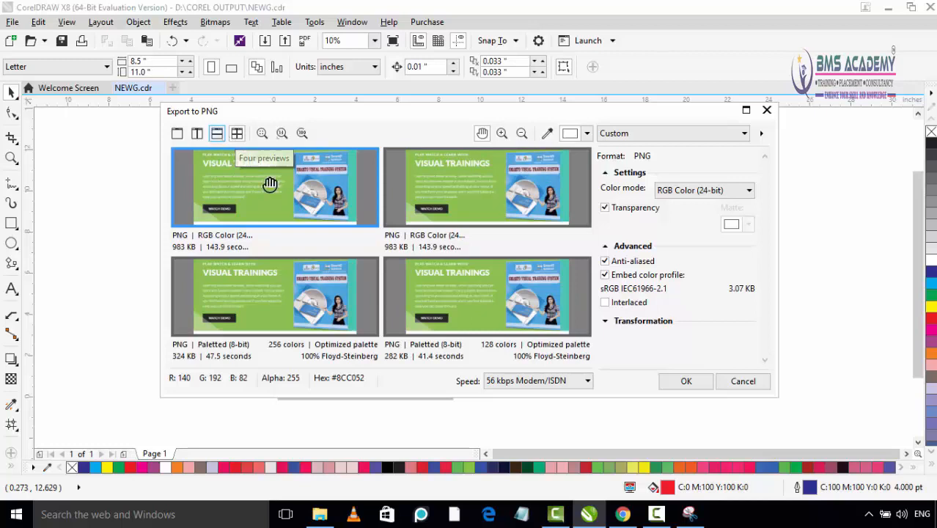
pyautogui.click(483, 198)
pyautogui.moveTo(485, 198); pyautogui.dragTo(482, 190)
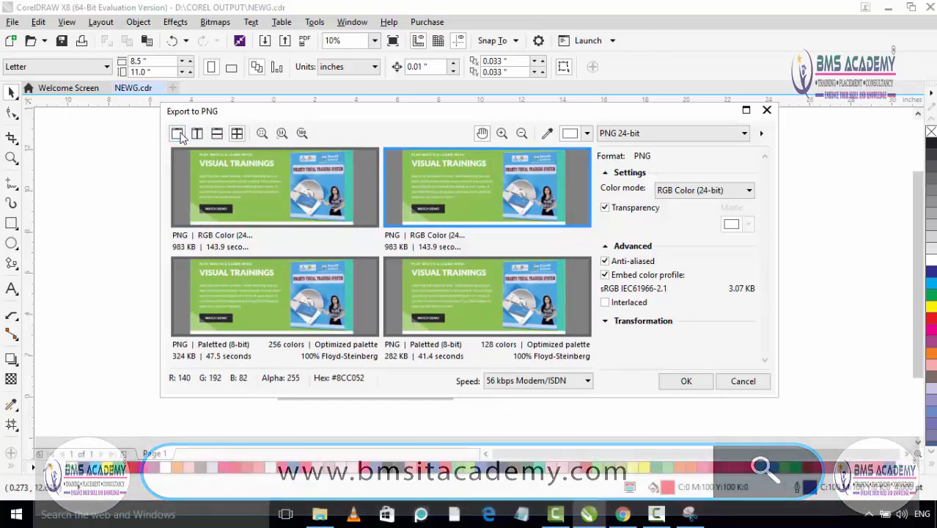
pyautogui.click(179, 135)
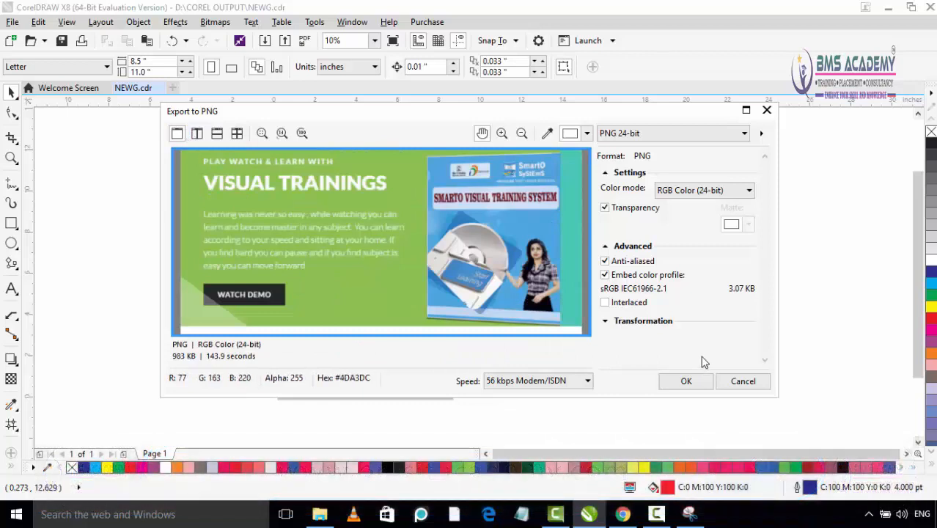
# - Check the preset and color mode choices, keep PNG 24-bit with RGB Color (24-bit), and complete the PNG export
pyautogui.click(662, 140)
pyautogui.click(662, 139)
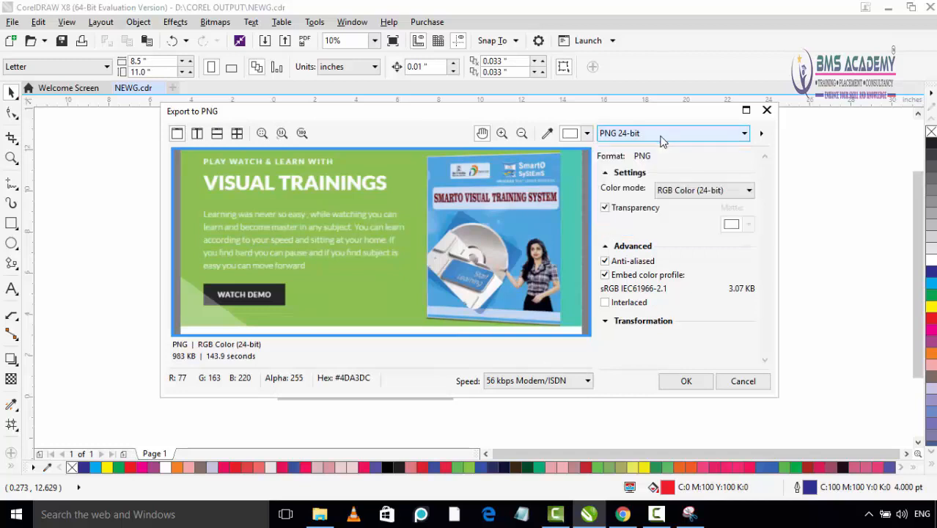
pyautogui.click(692, 193)
pyautogui.click(692, 194)
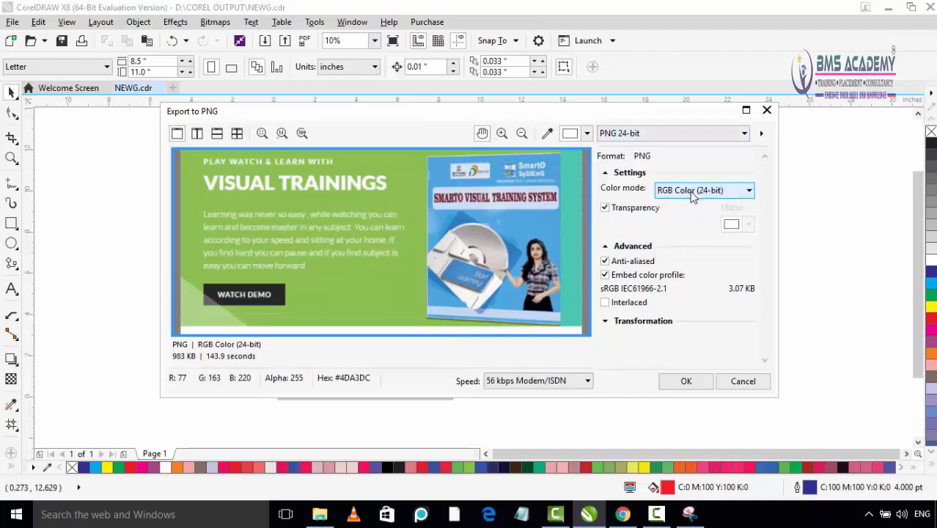
pyautogui.click(692, 387)
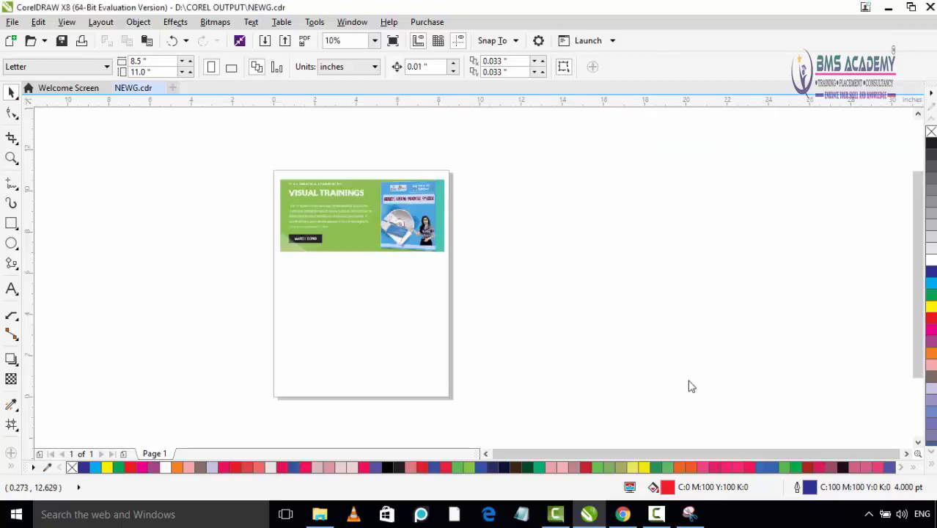